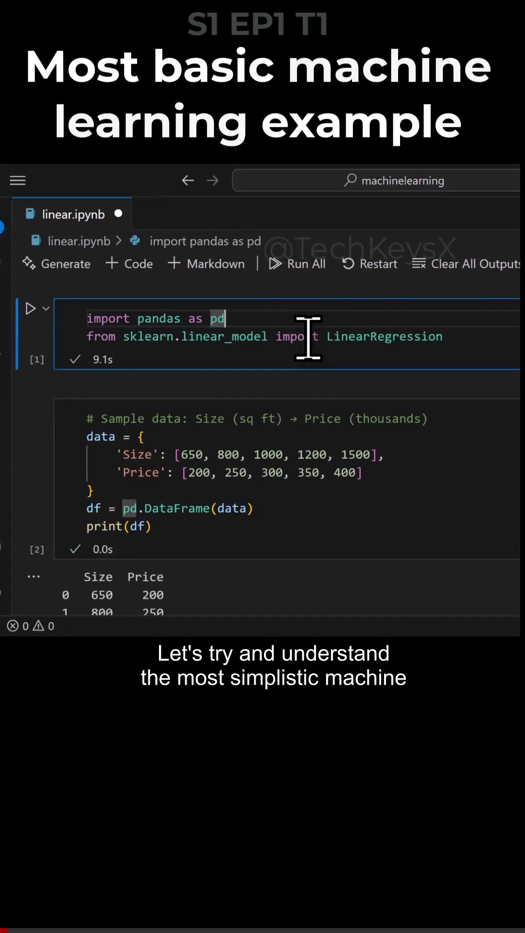
Point out the LinearRegression import and the sample size values 650 and 800
double_click(390, 337)
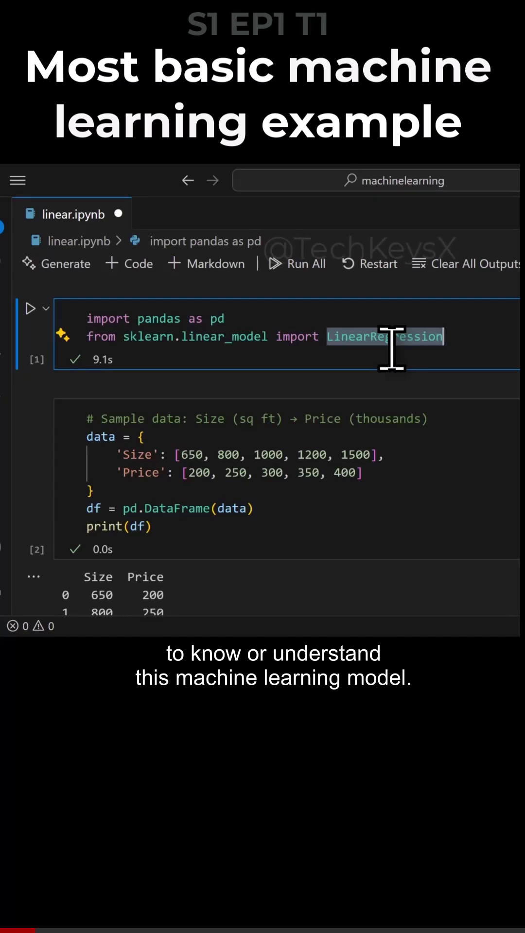
left_click(307, 337)
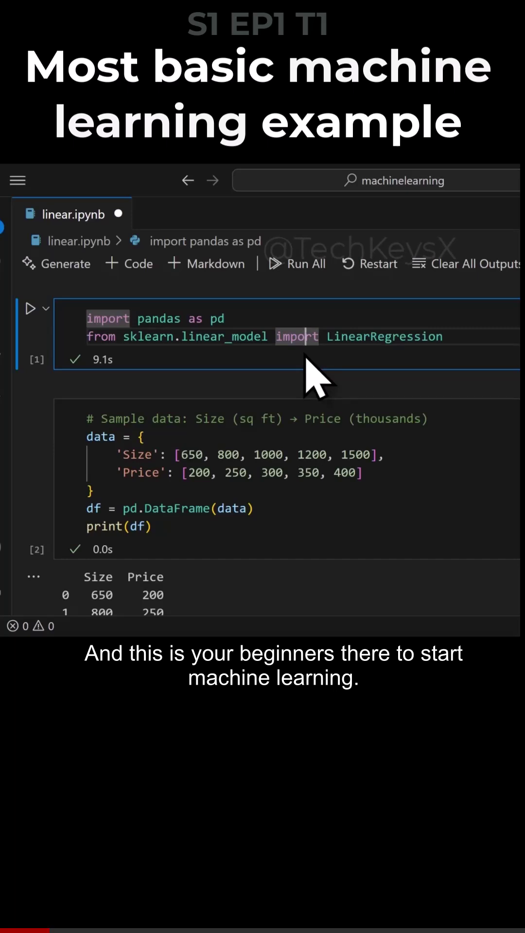
left_click(191, 455)
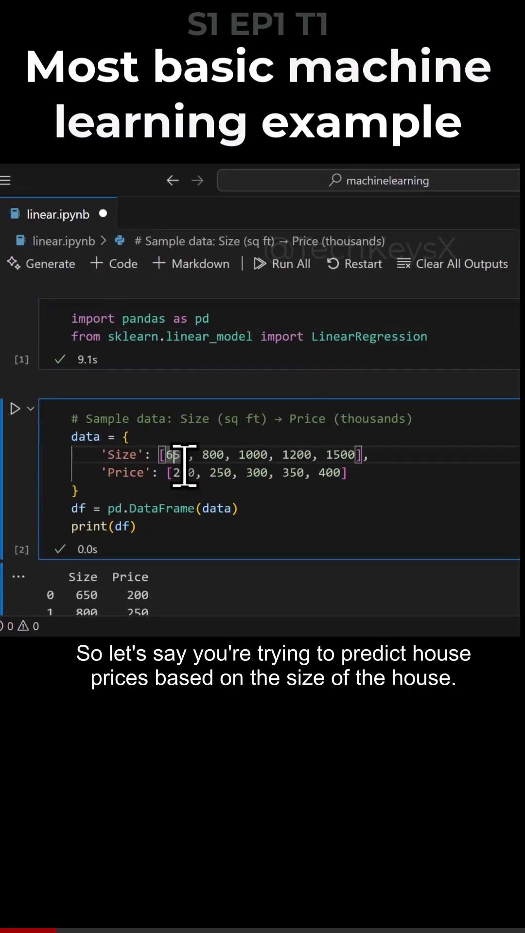
left_click(215, 455)
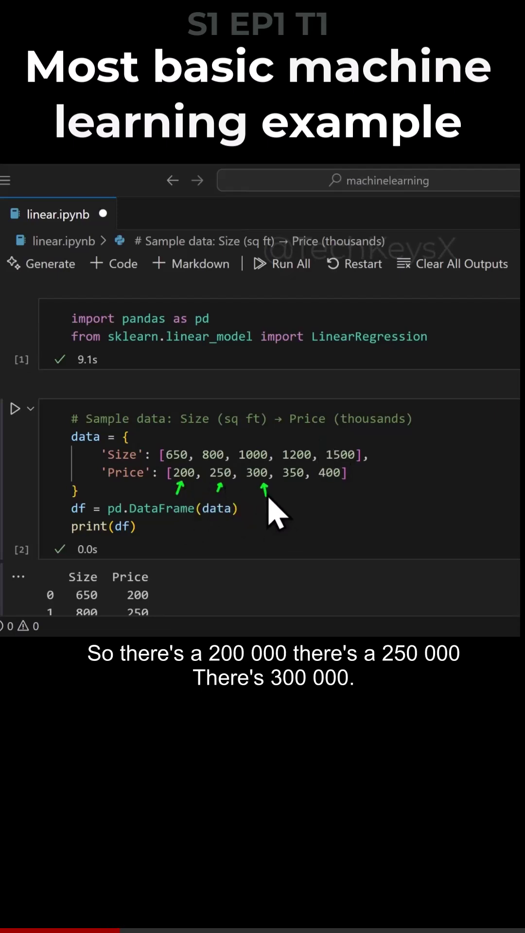
Highlight the Size and Price data dictionary and rerun cell 2 to print the table
left_click(234, 509)
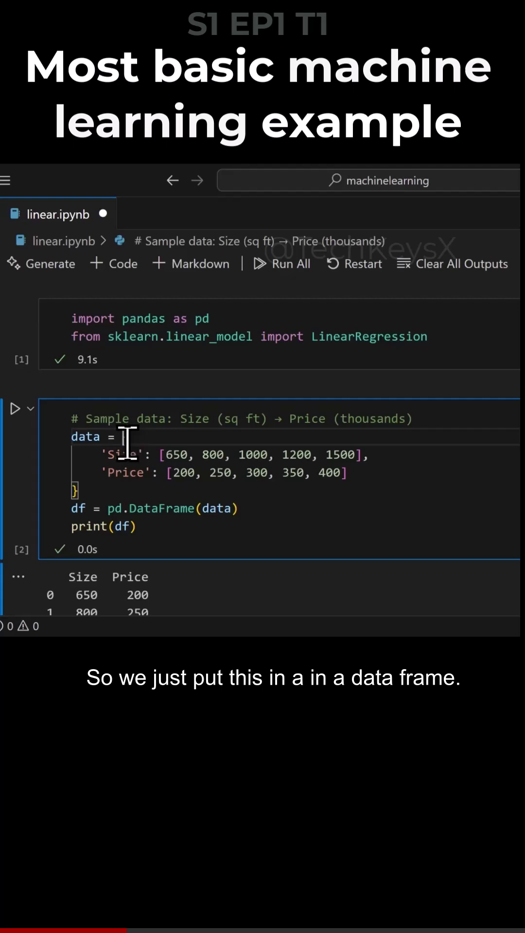
mouse_move(130, 437)
left_mouse_down()
mouse_move(153, 470)
mouse_move(146, 491)
mouse_move(370, 454)
left_mouse_up()
left_click(182, 490)
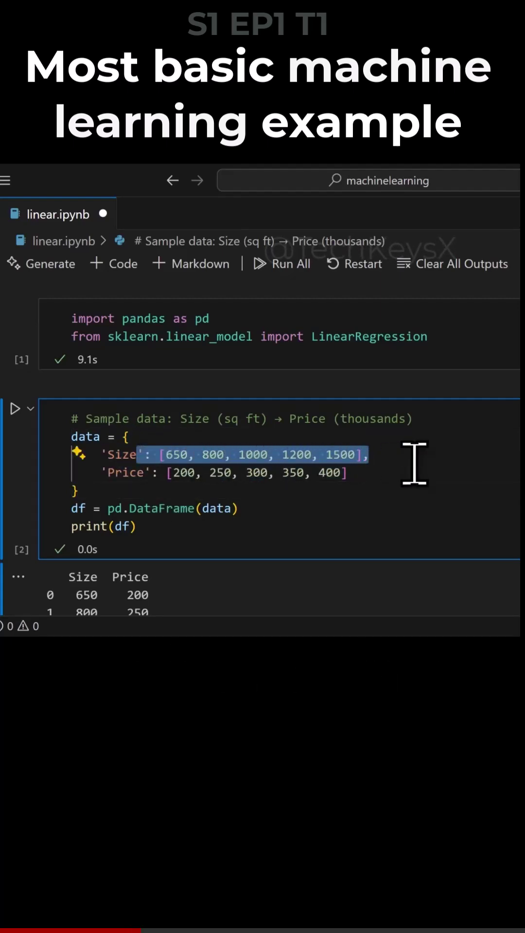
left_click(14, 409)
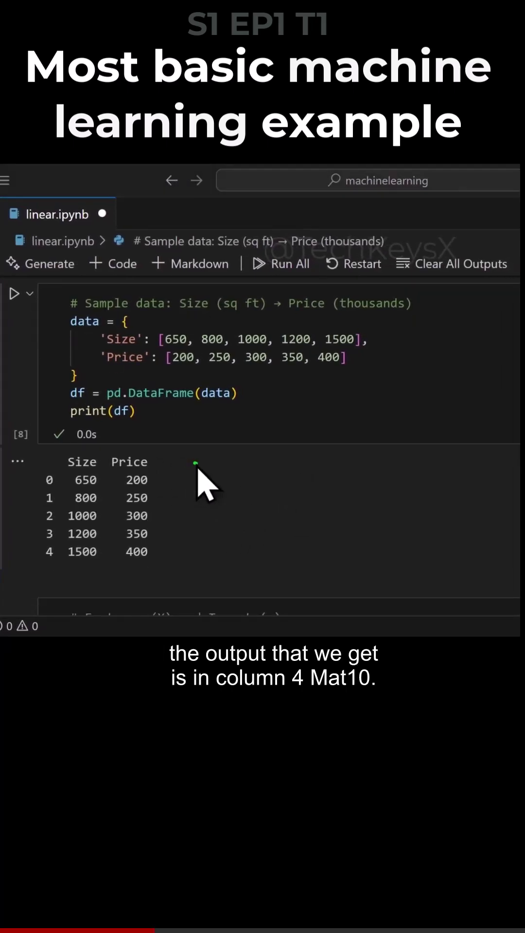
scroll(176, 474, "down", 3)
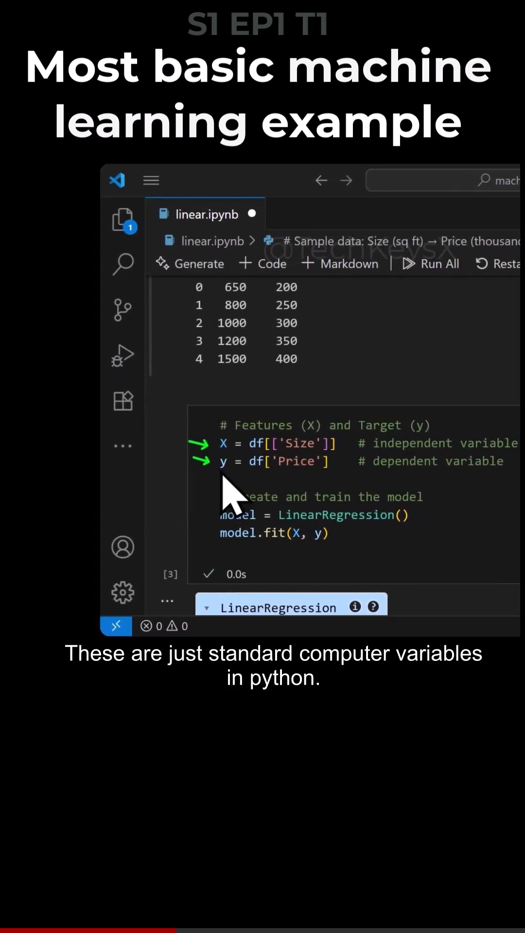
Review the LinearRegression creation and fit lines and the price table, then rerun the training cell
left_click(365, 516)
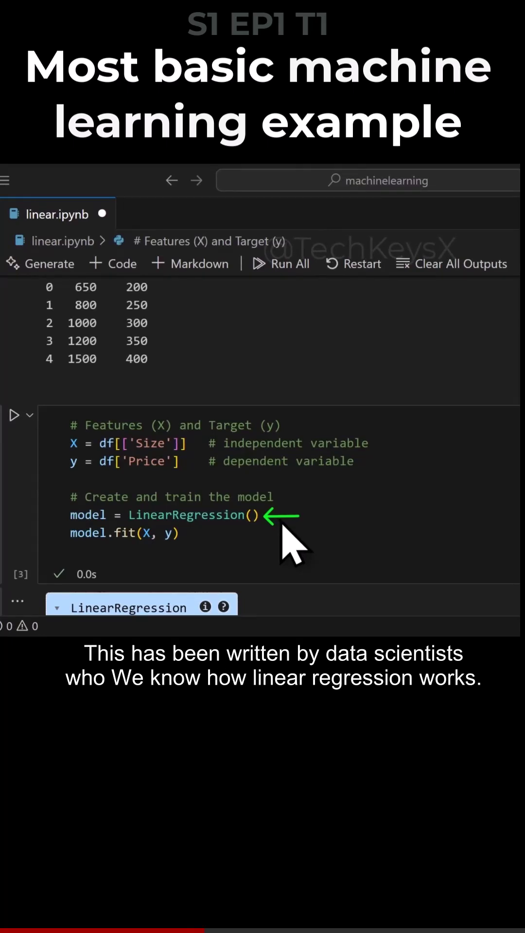
left_click(145, 532)
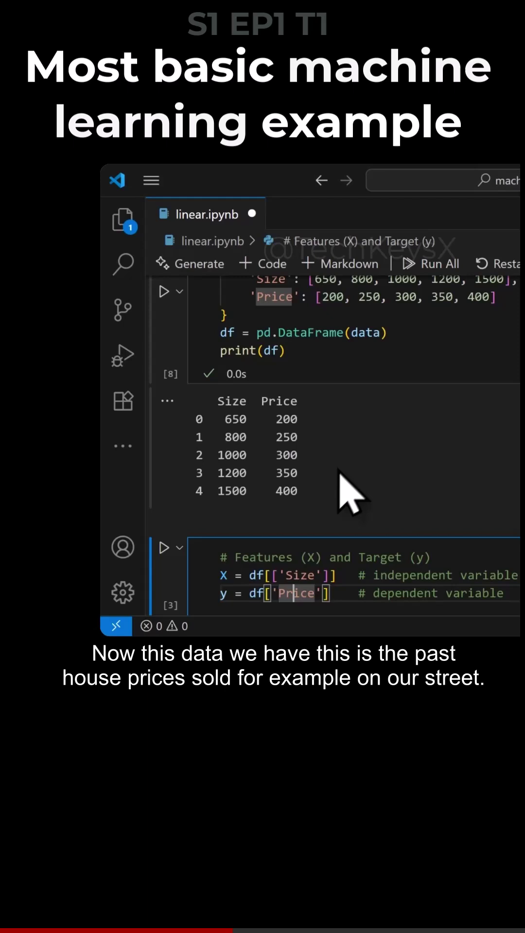
left_click_drag(343, 496, 219, 436)
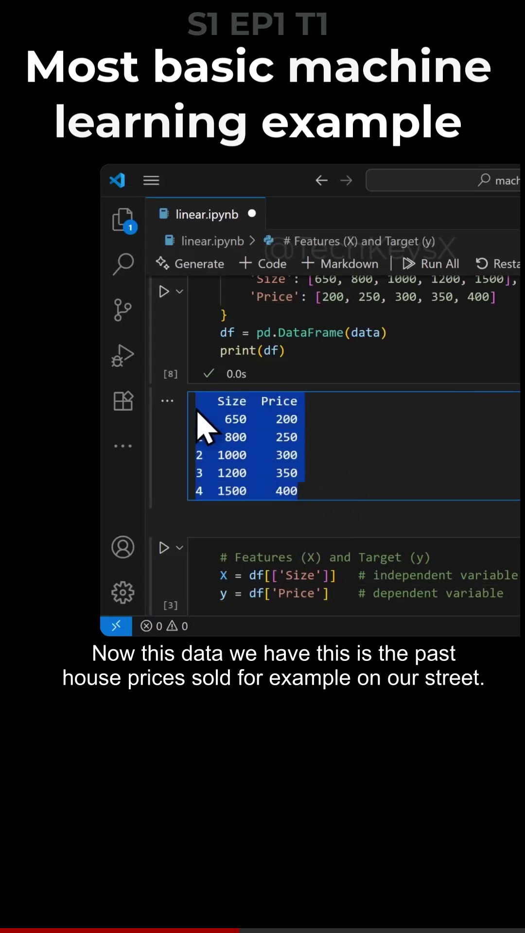
scroll(371, 473, "down", 3)
scroll(393, 490, "down", 1)
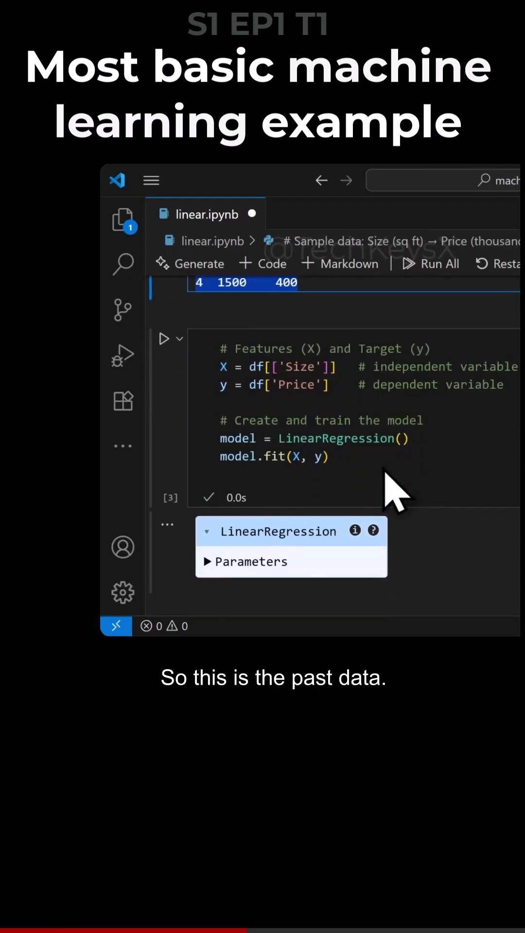
left_click(164, 339)
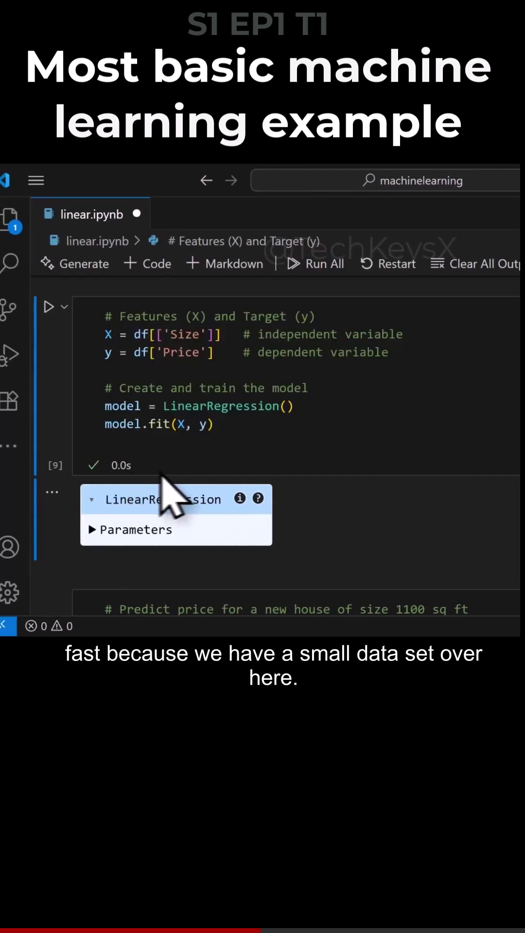
scroll(248, 496, "down", 2)
scroll(247, 481, "down", 2)
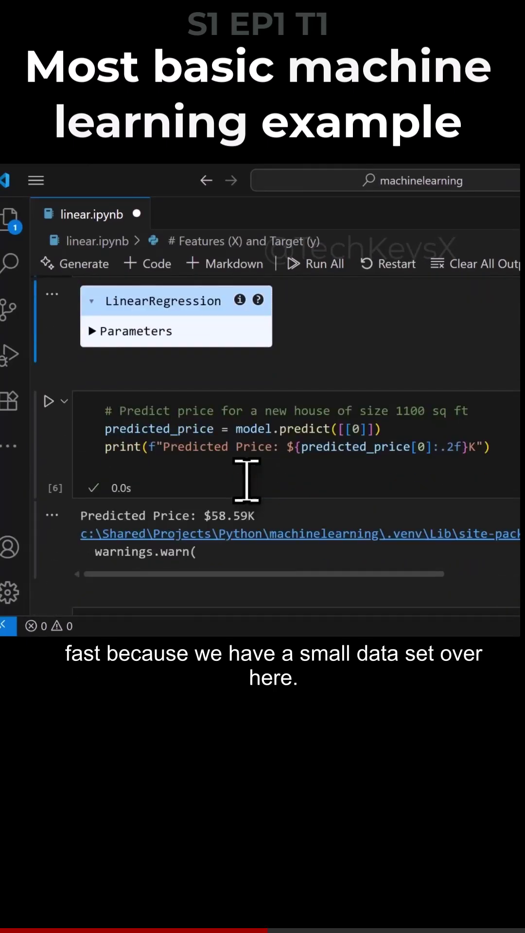
Highlight predicted_price and the 0 house size in the prediction cell
left_click(205, 455)
double_click(193, 429)
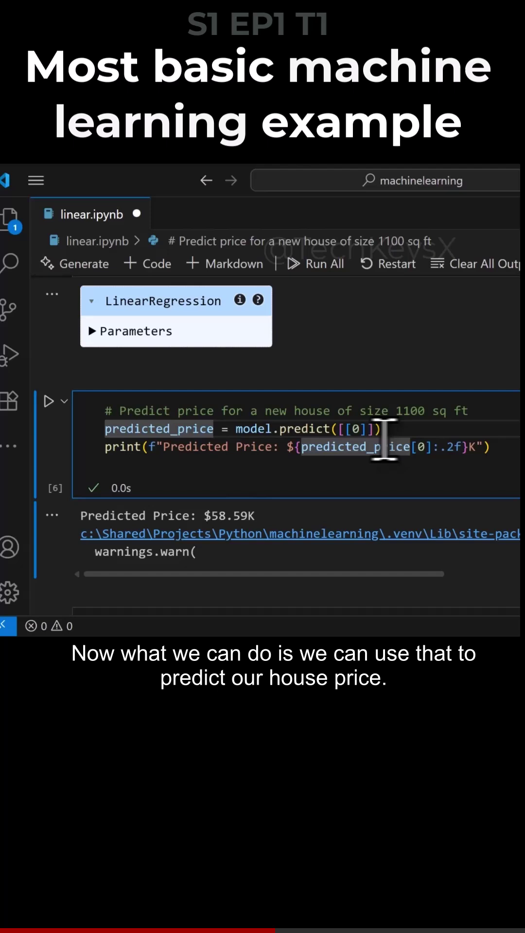
double_click(358, 428)
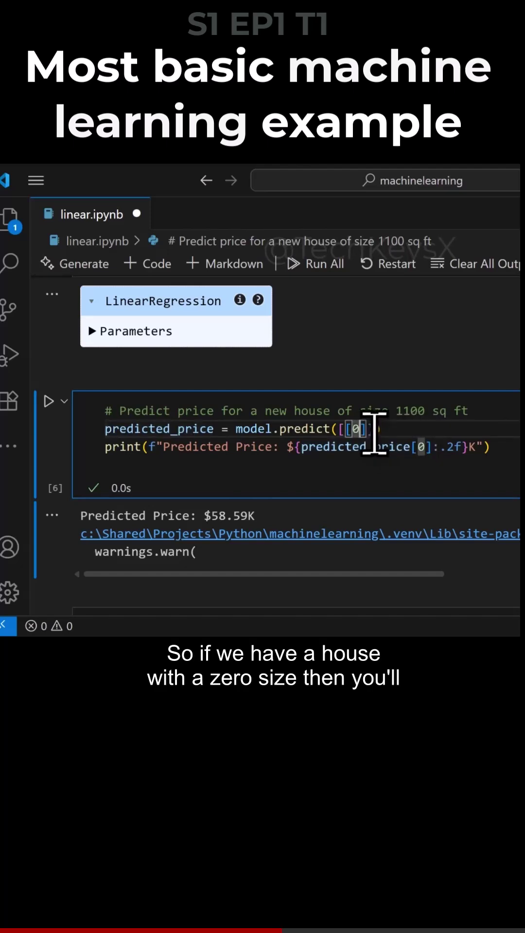
Rerun the coefficient cell, printing Feature Importance 0.234375 and Intercept 58.59375
left_click(218, 485)
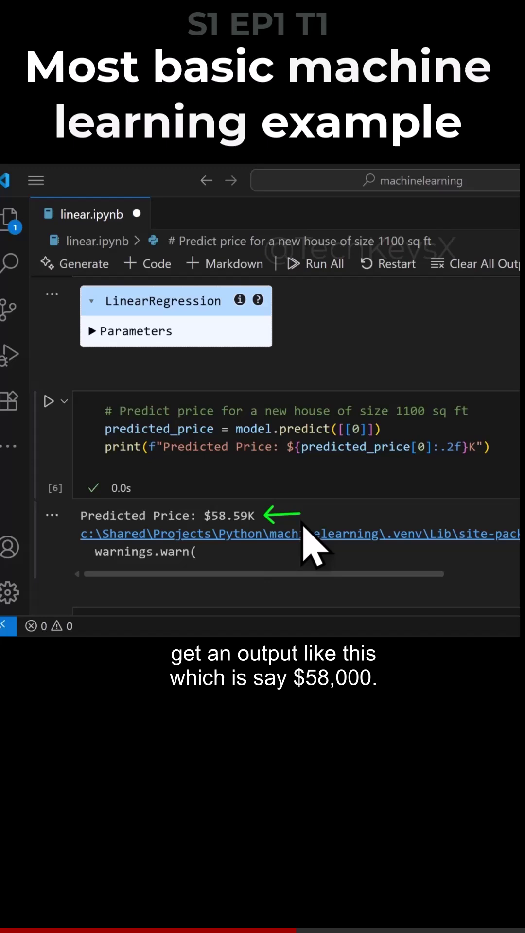
scroll(302, 523, "down", 3)
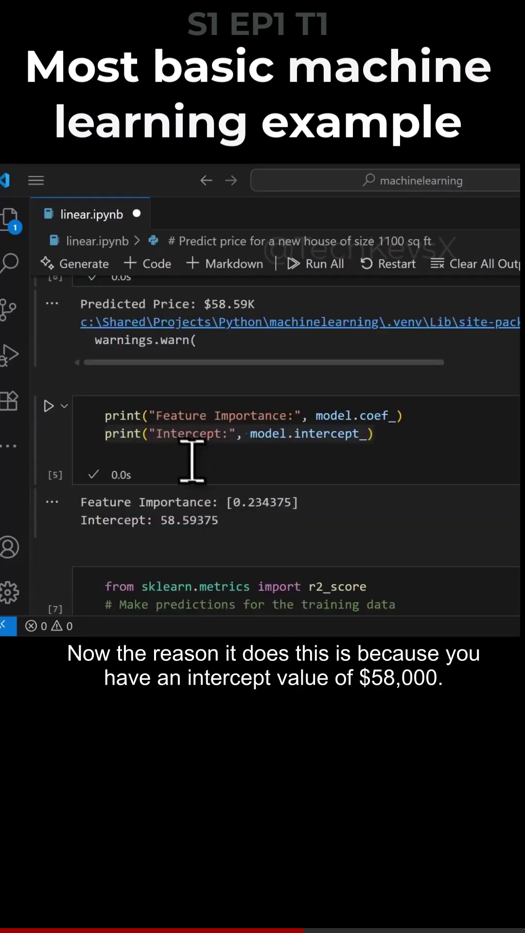
left_click(190, 452)
left_click(49, 406)
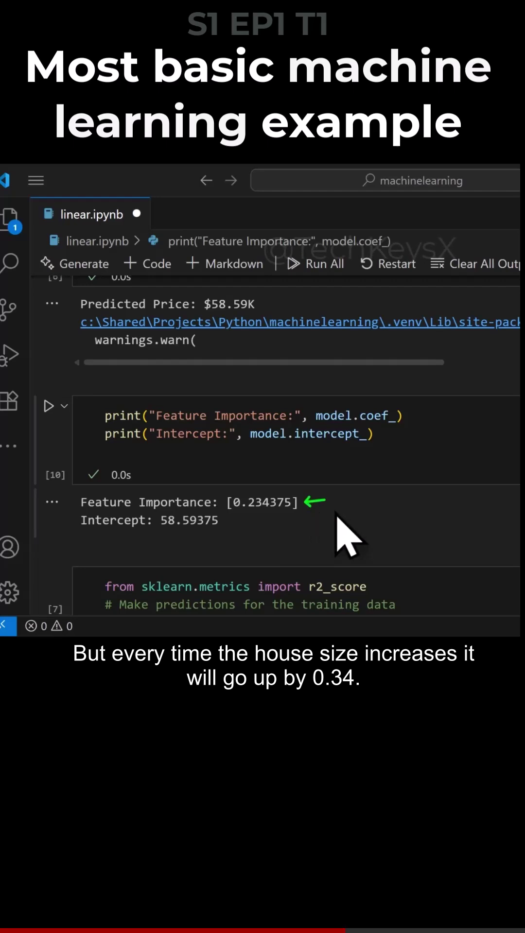
scroll(334, 514, "up", 3)
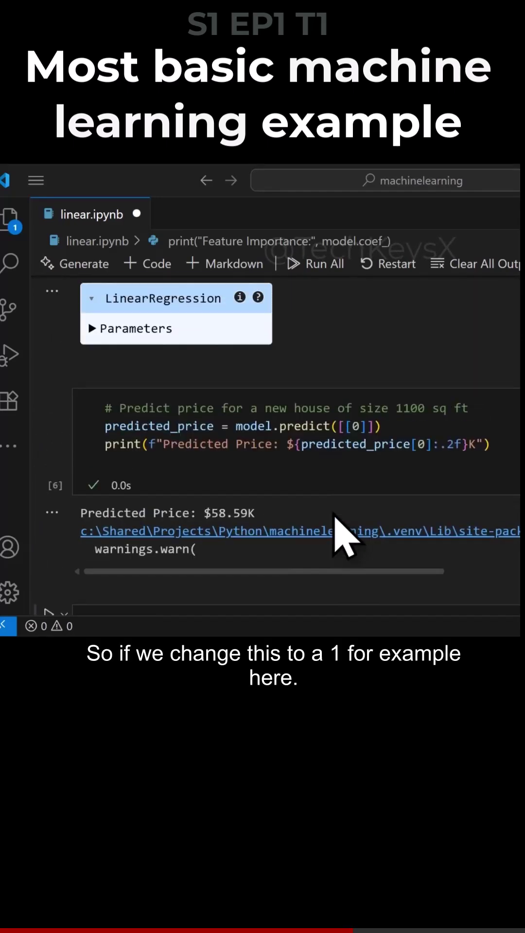
Predict for house sizes 1 and then 2, giving $59.06K
left_click(358, 426)
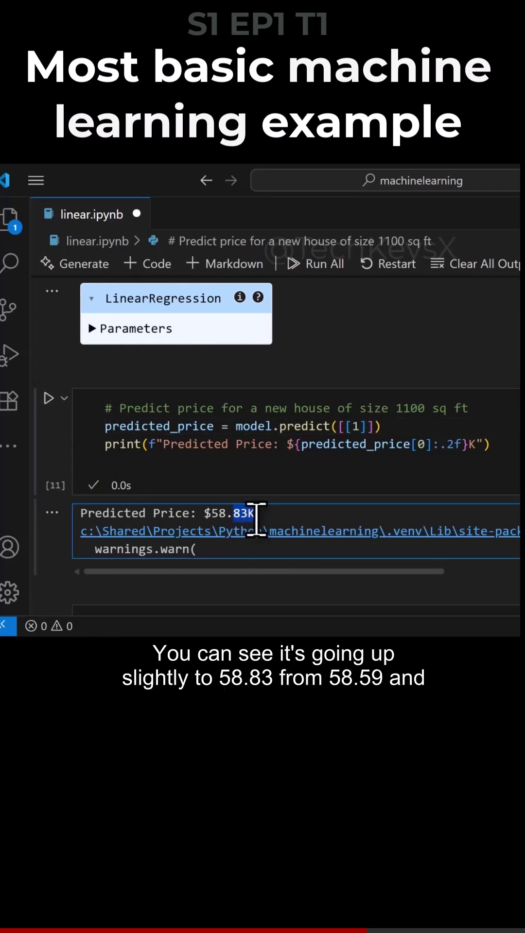
scroll(260, 522, "down", 2)
scroll(290, 523, "down", 2)
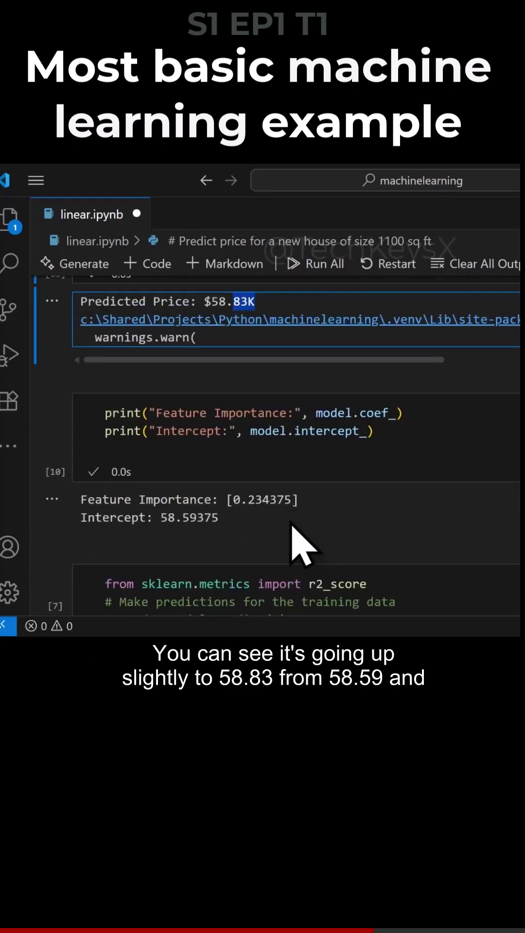
left_click(194, 517)
double_click(194, 518)
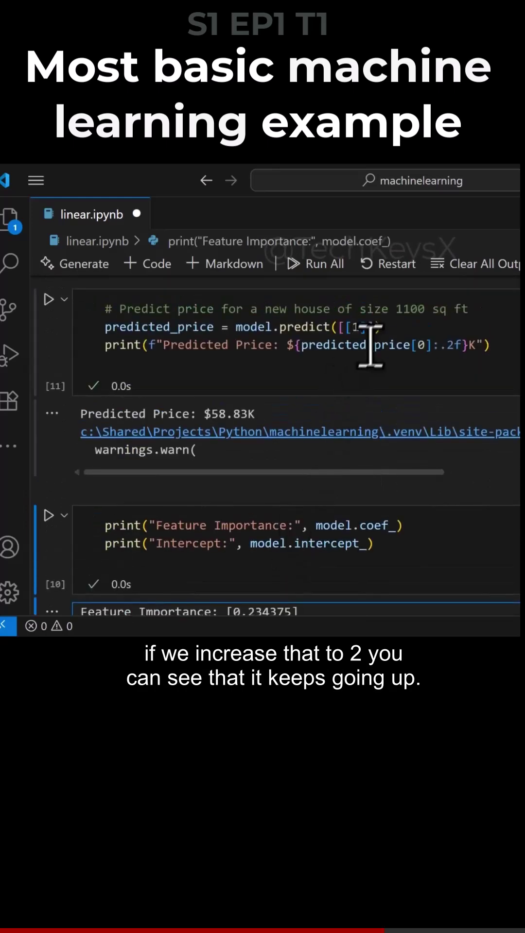
double_click(358, 328)
type("2")
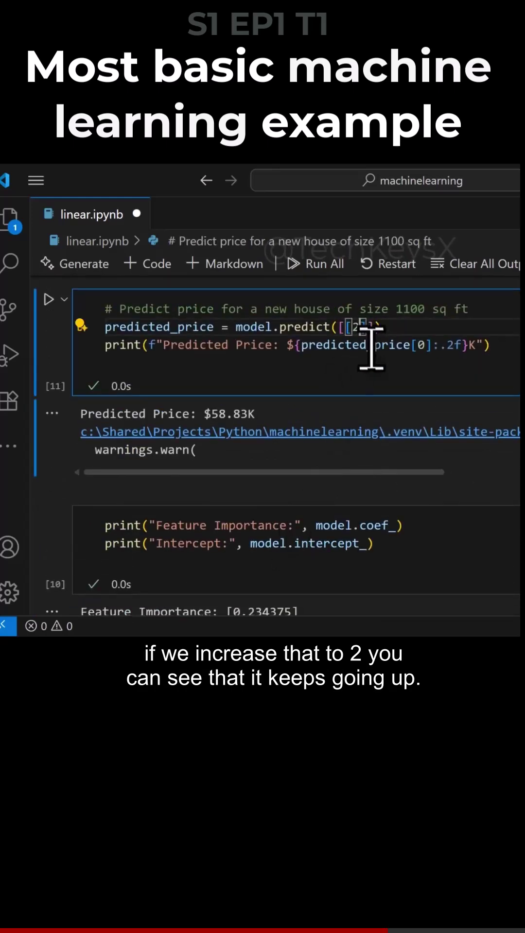
left_click(49, 299)
left_click_drag(319, 414, 352, 422)
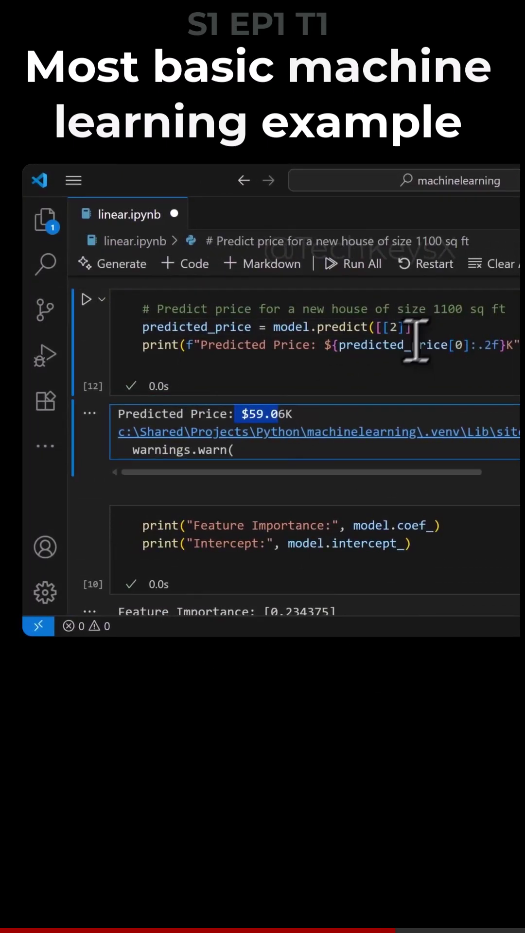
Predict for a 1000 sq ft house, giving $292.97K against the actual 300
double_click(344, 327)
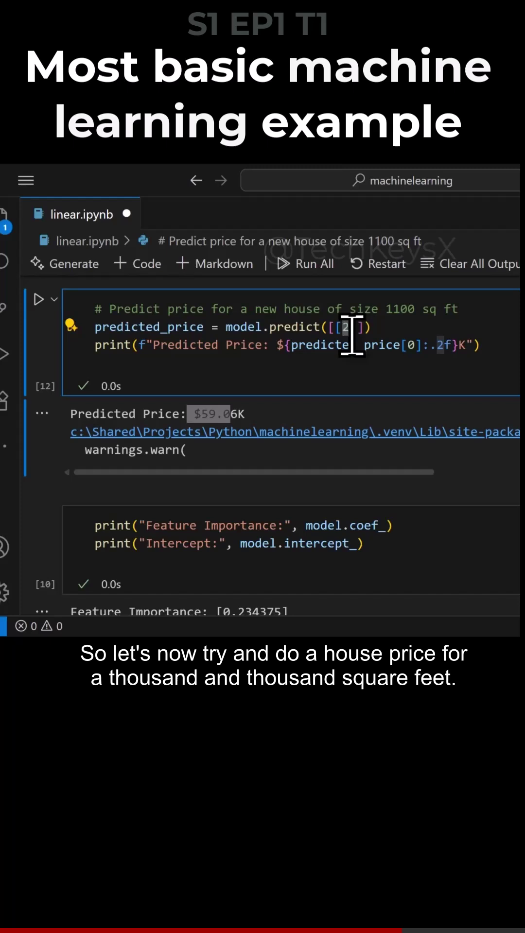
type("100")
key("ctrl+Return")
type("0")
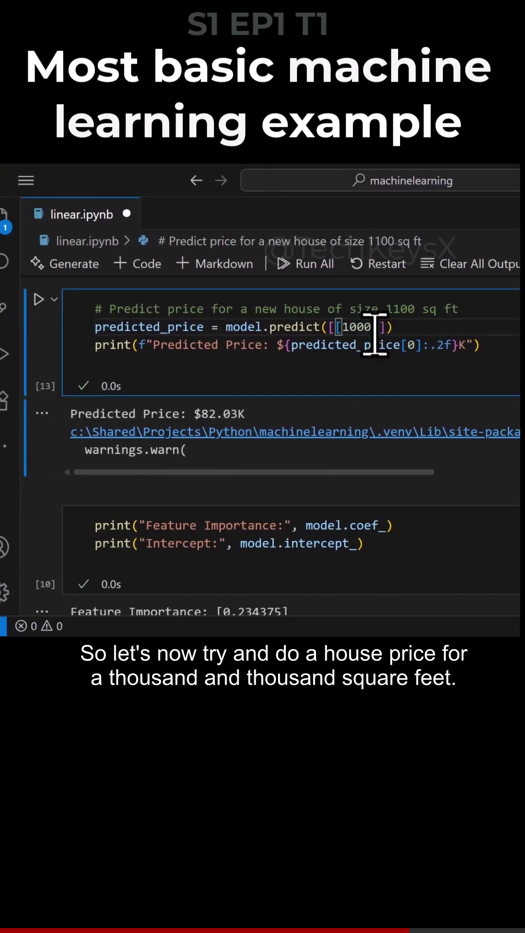
left_click(39, 300)
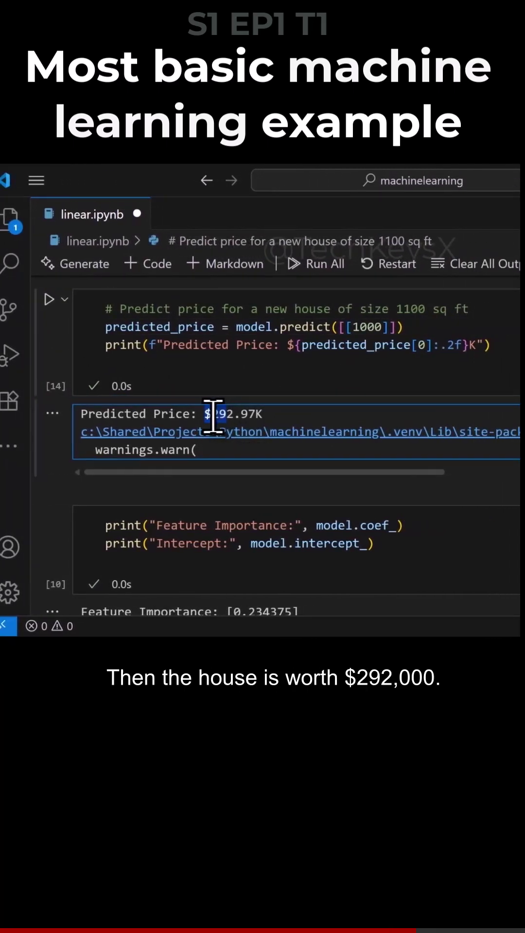
double_click(229, 414)
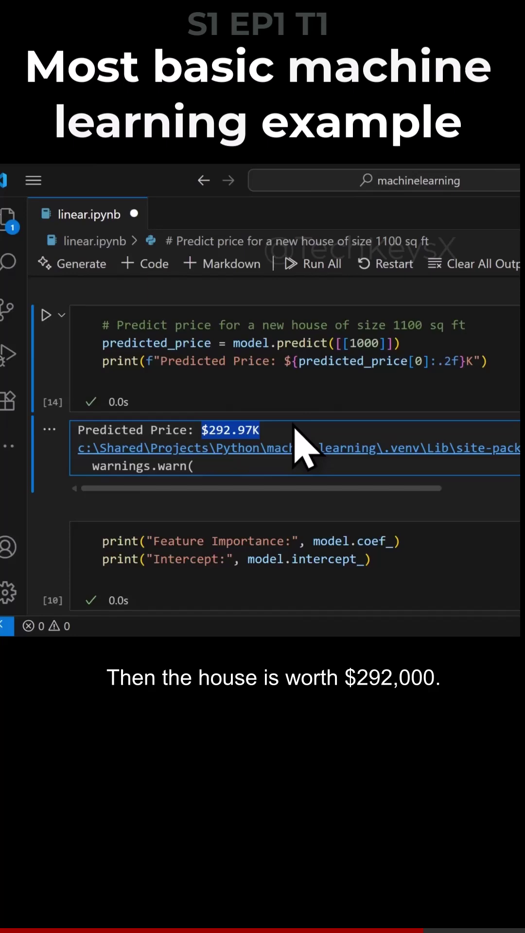
scroll(295, 441, "up", 8)
scroll(219, 438, "up", 4)
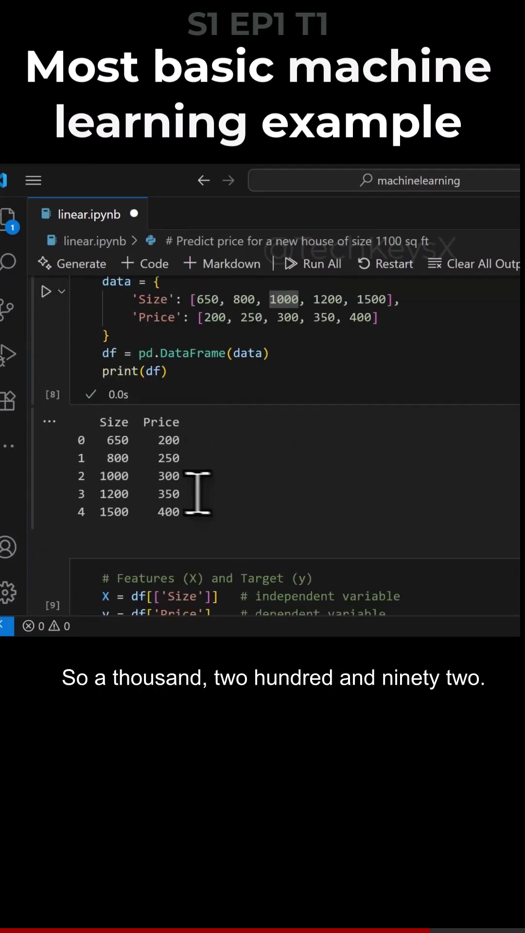
double_click(169, 477)
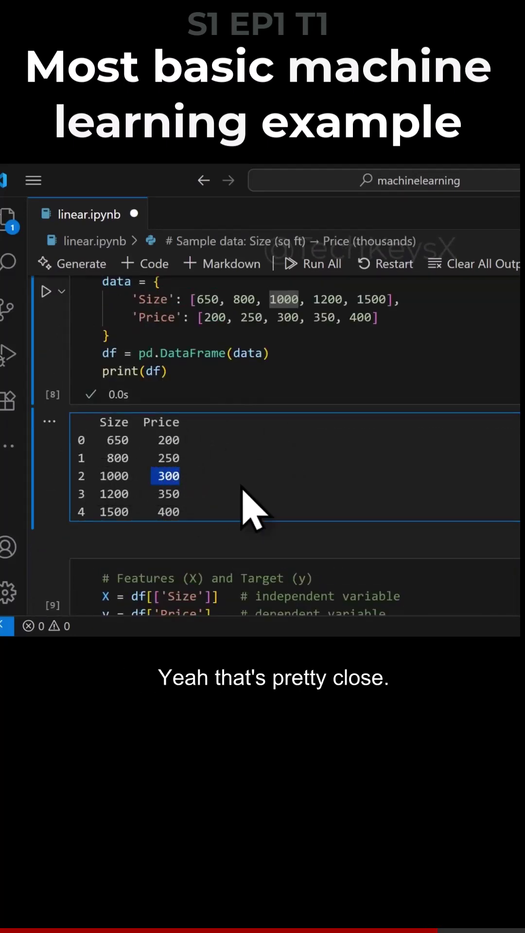
scroll(248, 503, "down", 3)
scroll(248, 503, "down", 3)
scroll(255, 509, "down", 4)
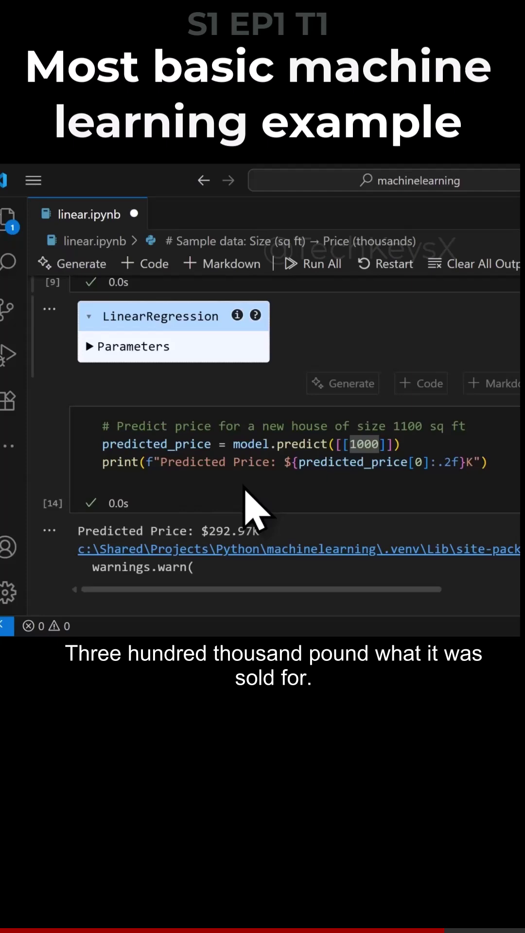
scroll(256, 503, "down", 3)
scroll(270, 496, "down", 3)
scroll(270, 496, "down", 3)
Rerun the r2_score cell and highlight the 0.98 accuracy and the y_pred argument
left_click(231, 502)
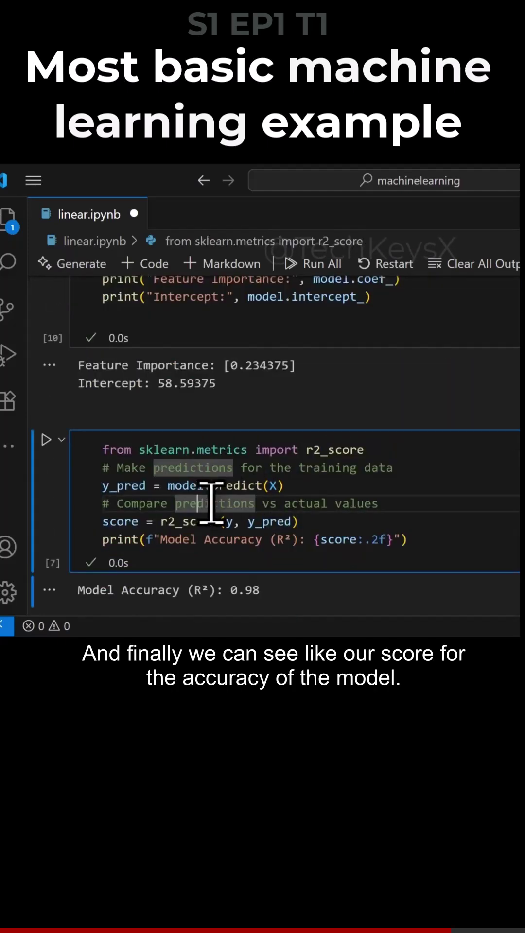
left_click(46, 407)
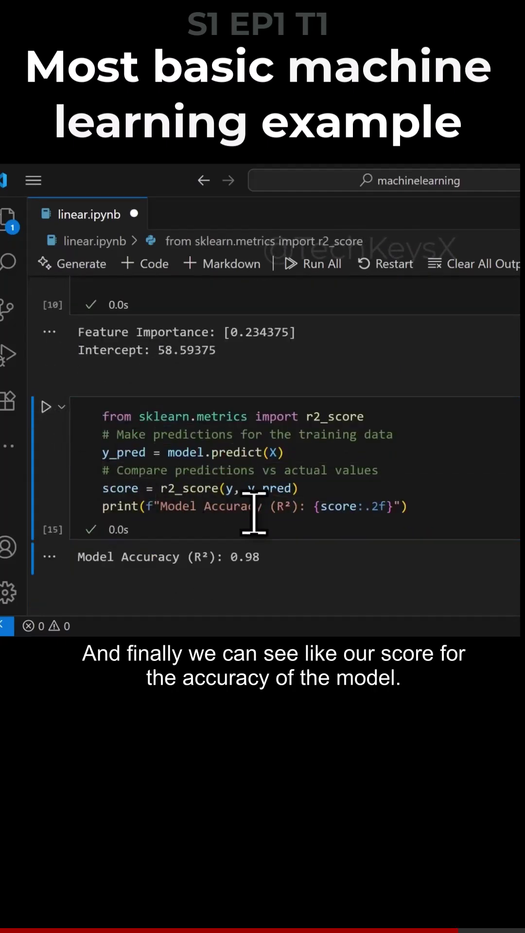
double_click(246, 557)
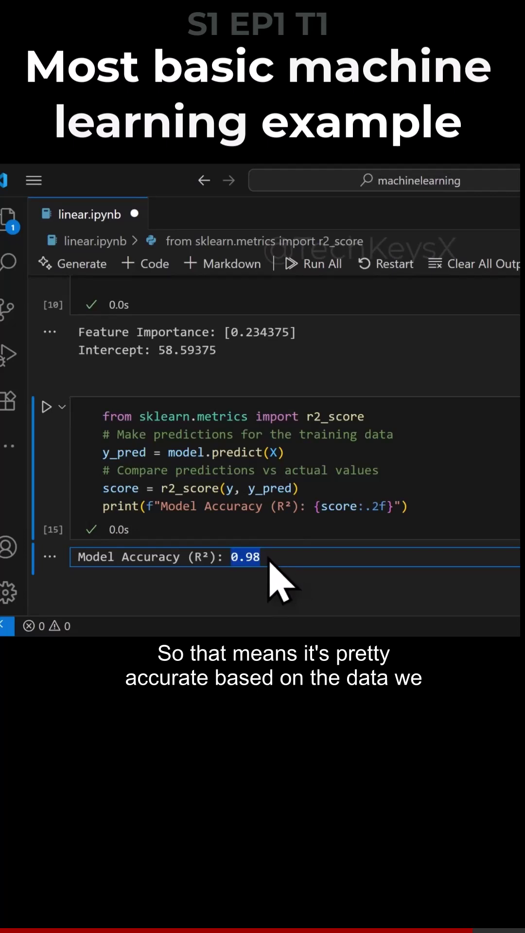
double_click(263, 488)
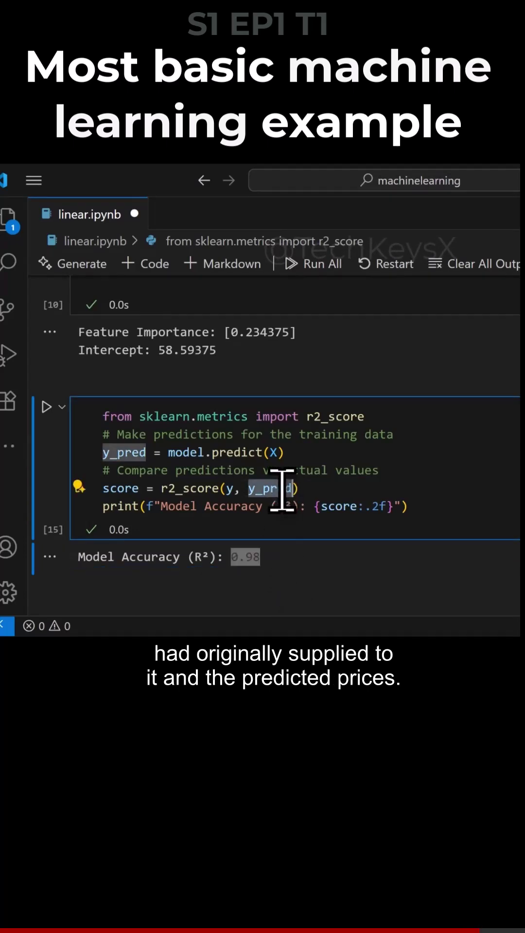
scroll(328, 490, "up", 3)
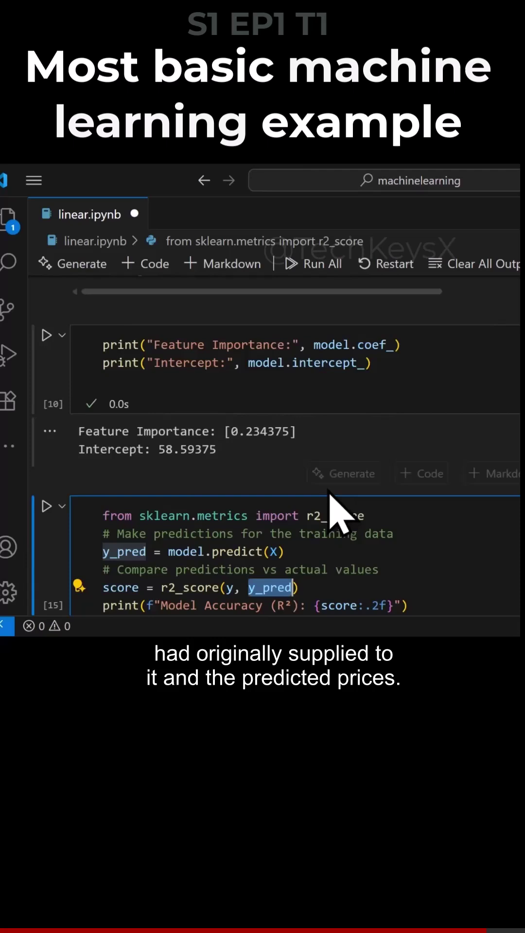
scroll(328, 491, "up", 3)
scroll(303, 496, "up", 3)
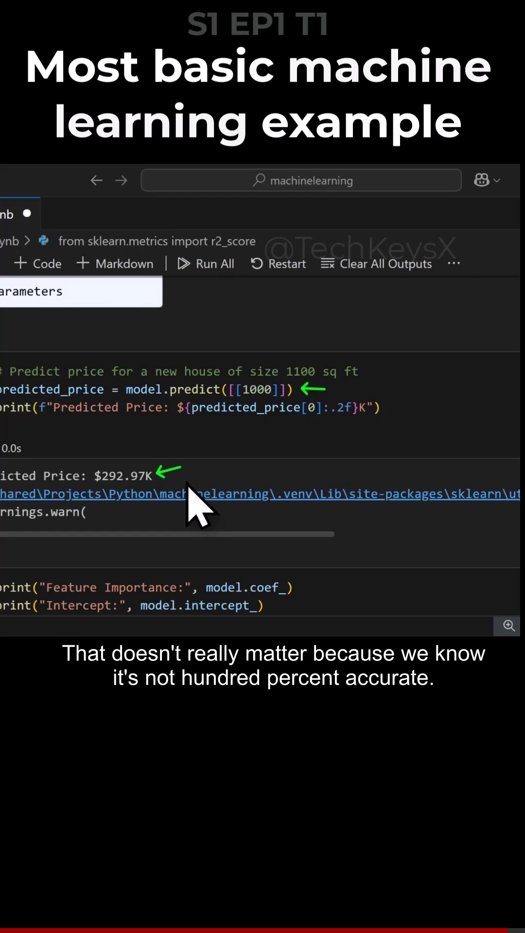
scroll(186, 483, "down", 6)
scroll(186, 483, "down", 4)
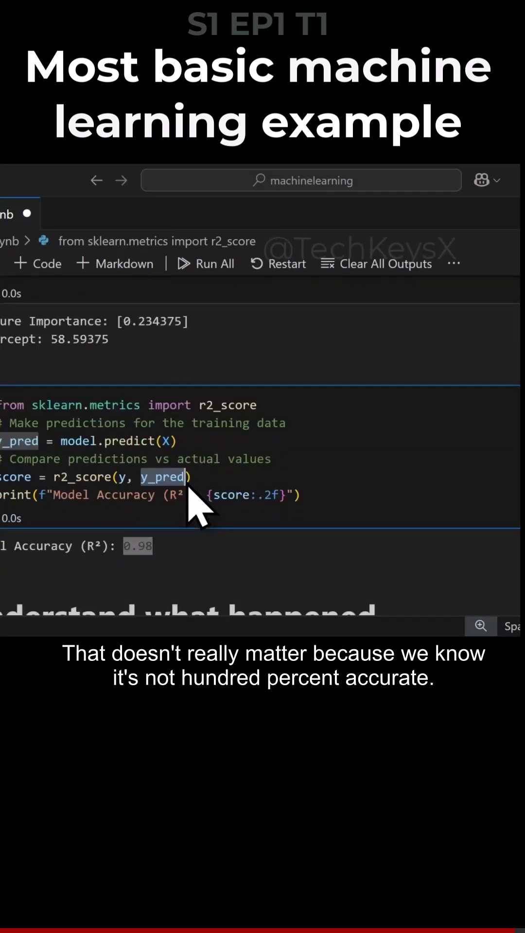